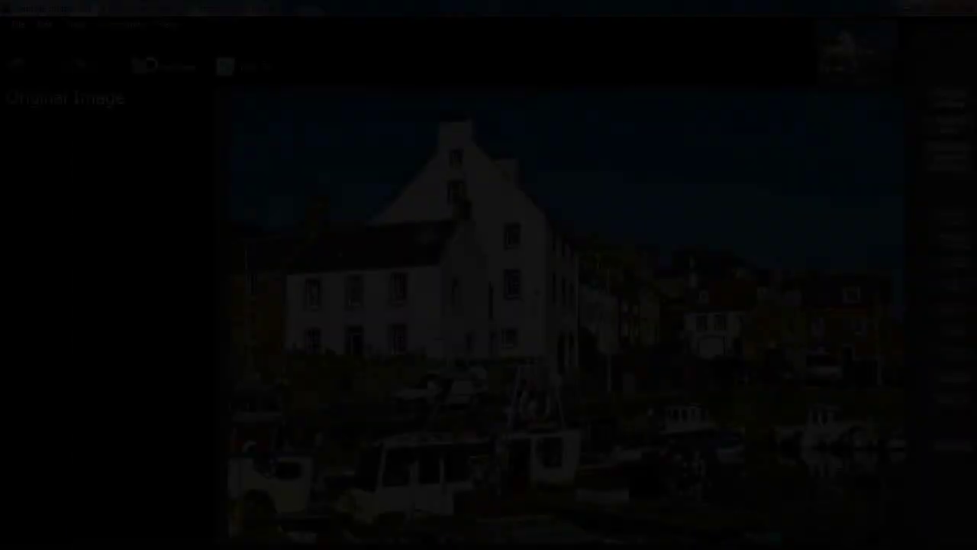
Step: Open the Effect Editor at full panel height and move Effect Output to the right
left_click(952, 452)
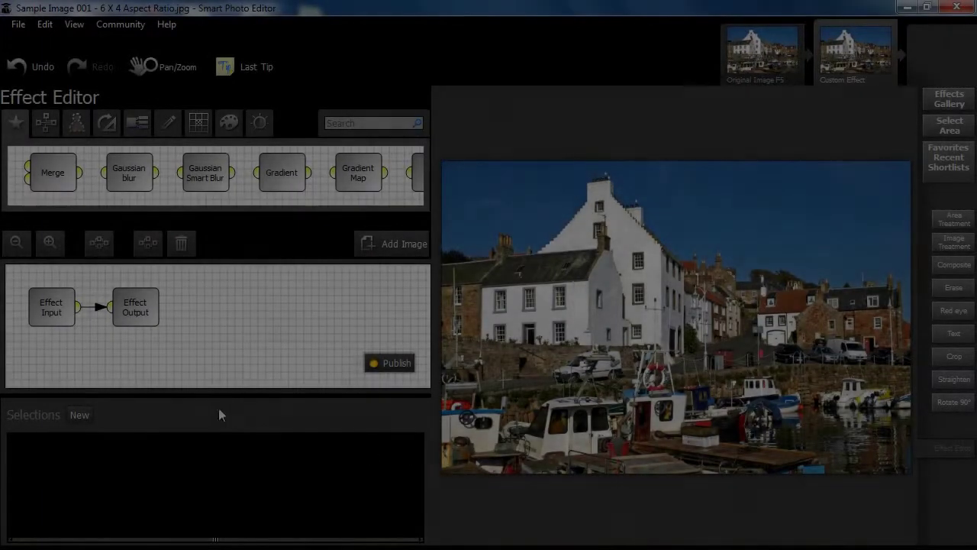
left_click(219, 527)
left_click_drag(132, 316, 373, 310)
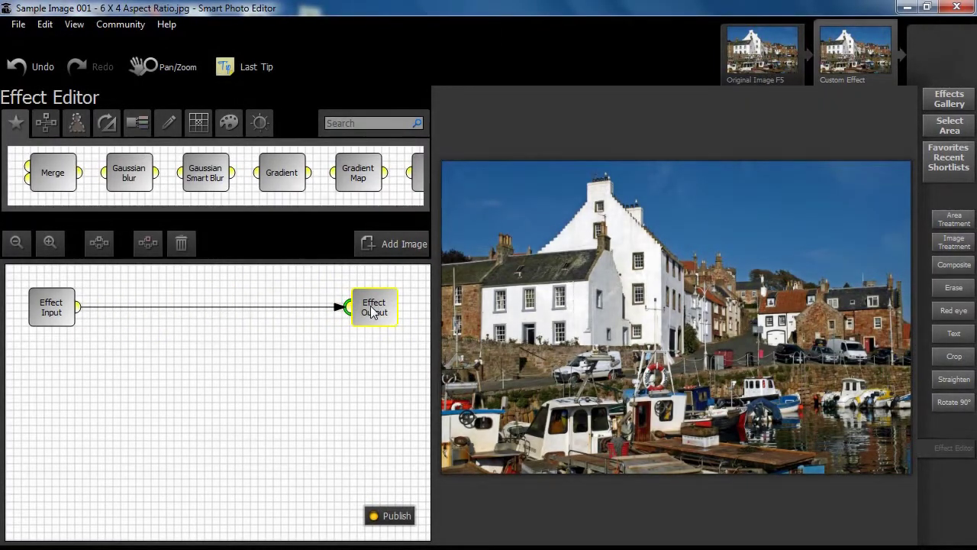
Step: Add the Free Vignette Masks (10) image to the effect and move its Scale node up
left_click(408, 243)
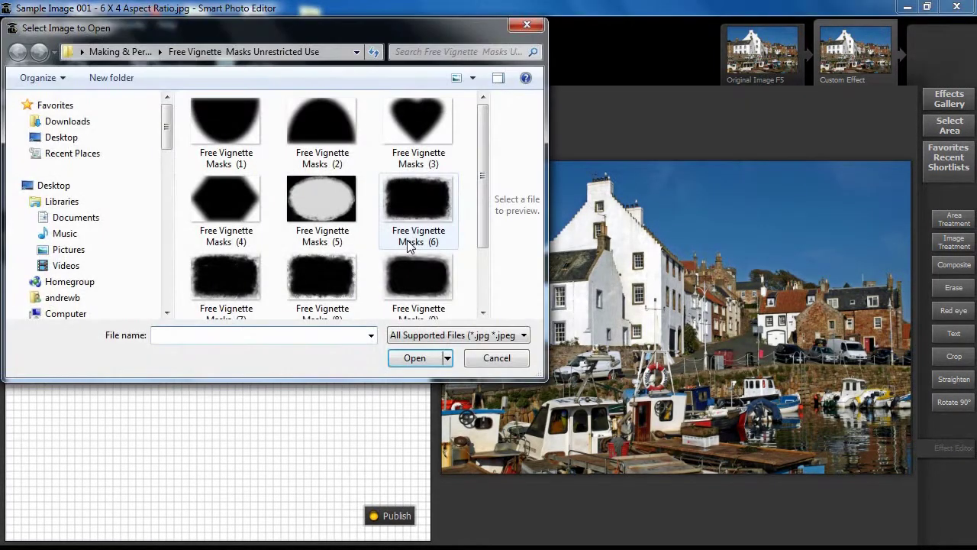
left_click_drag(482, 175, 483, 235)
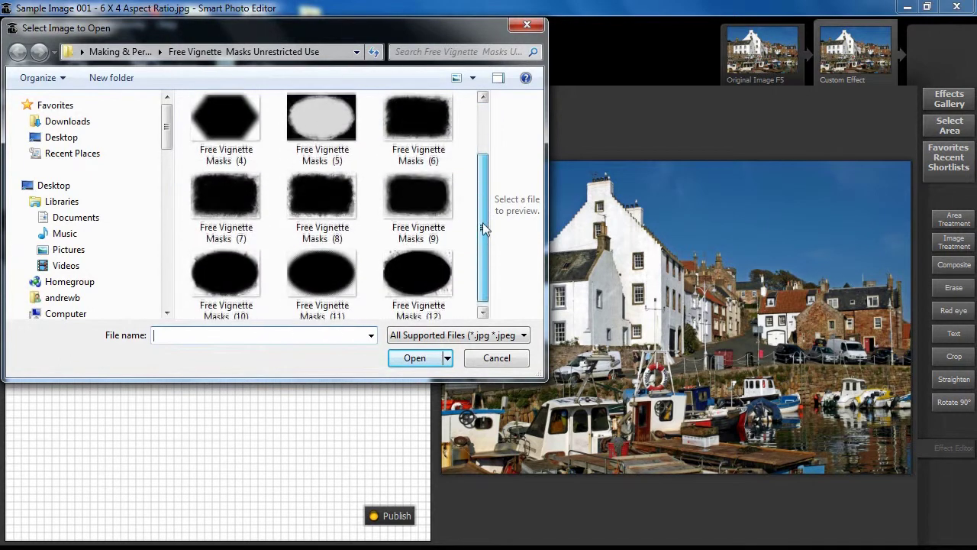
left_click(215, 273)
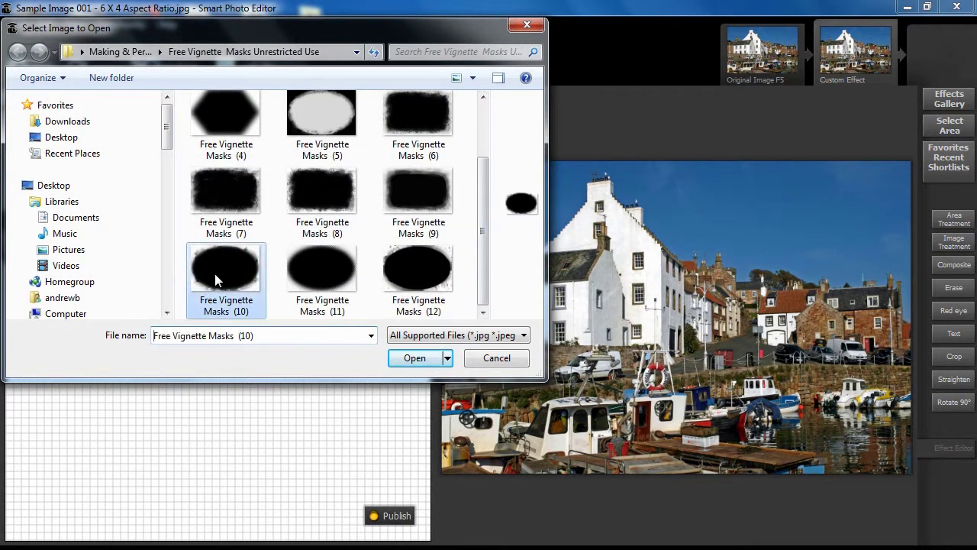
left_click(419, 364)
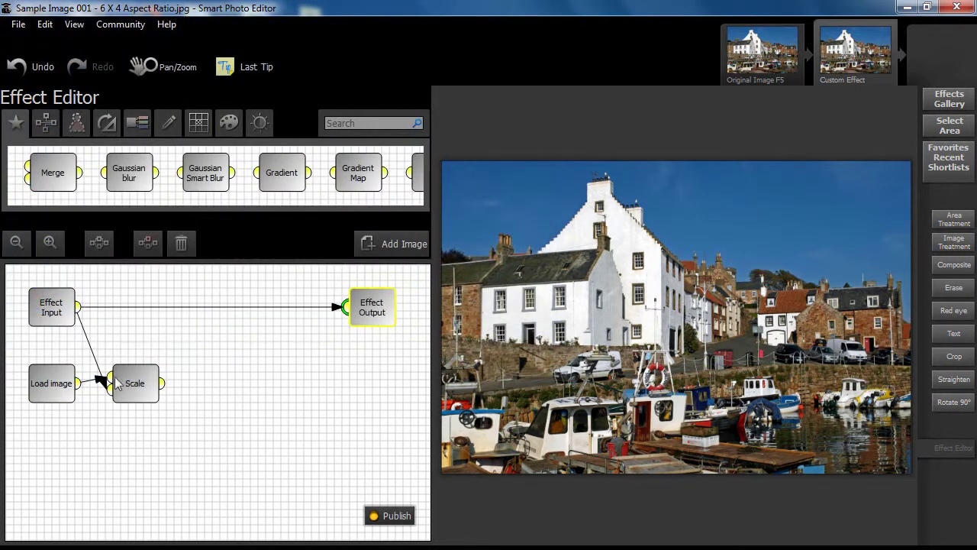
left_click_drag(116, 382, 134, 344)
Step: Set the Scale node's method to Change aspect ratio
left_click(134, 350)
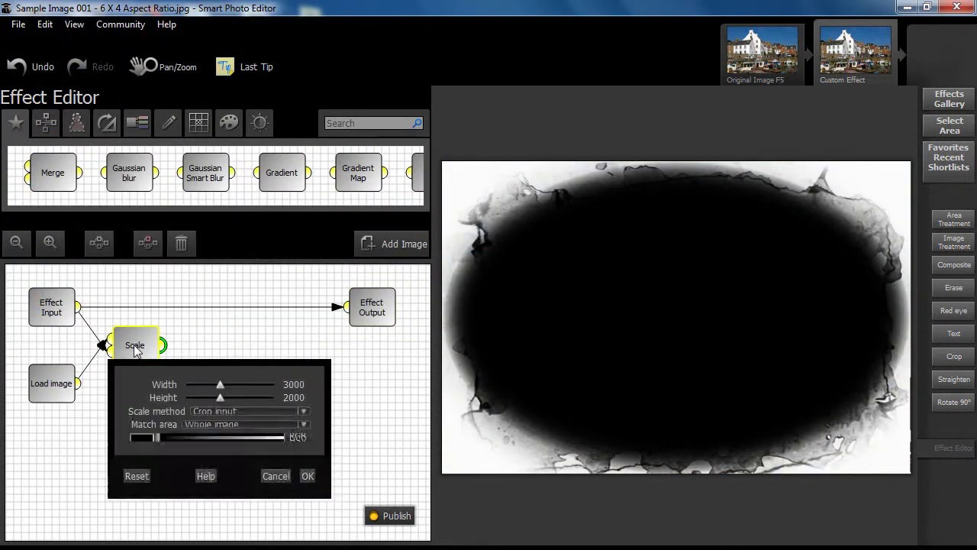
left_click(219, 427)
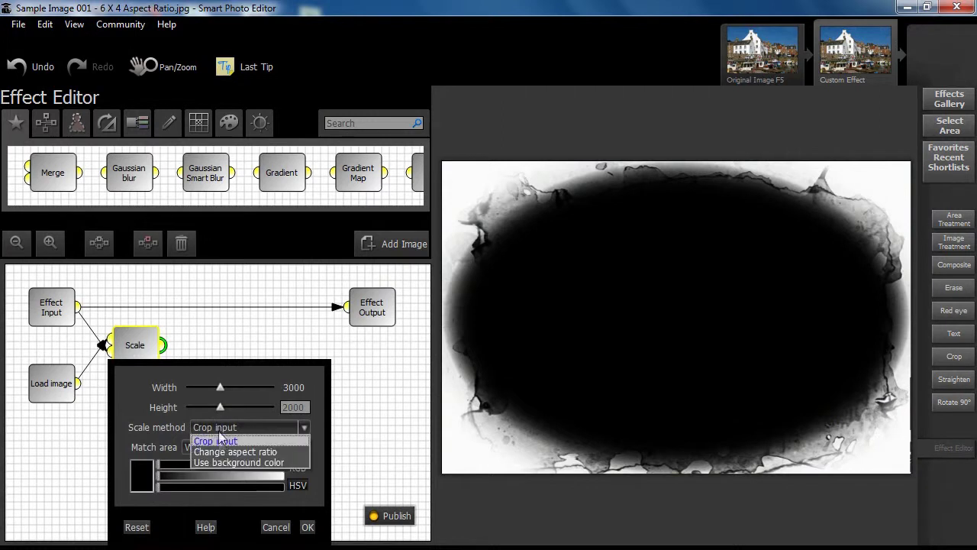
left_click(218, 452)
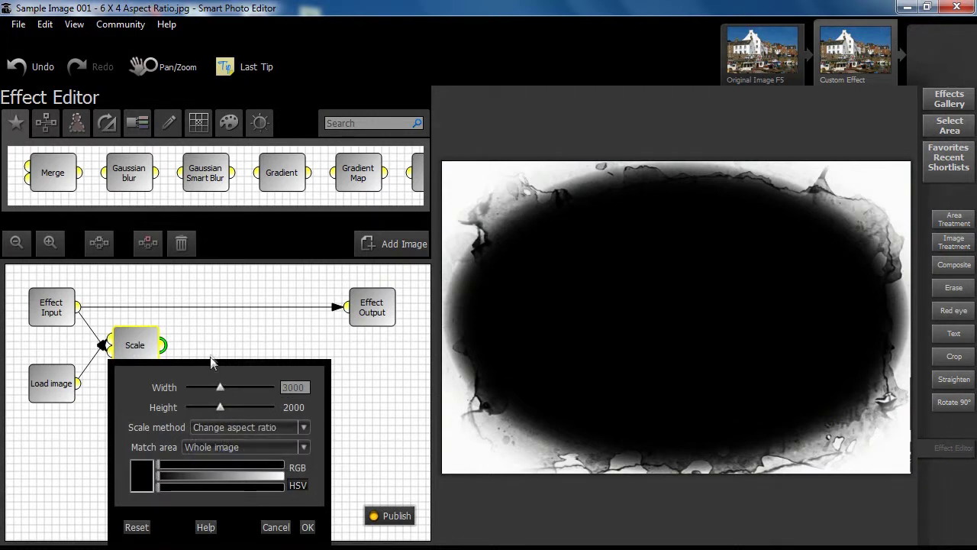
left_click(307, 527)
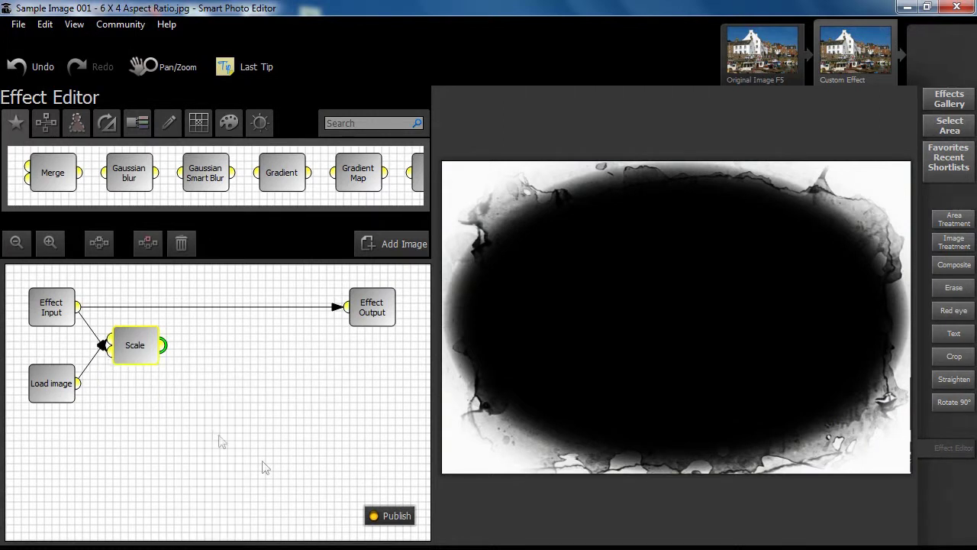
Step: Add a Merge node and wire the scaled mask and original photo into it
left_click_drag(38, 172, 242, 324)
left_click_drag(165, 345, 217, 336)
left_click_drag(79, 308, 346, 308)
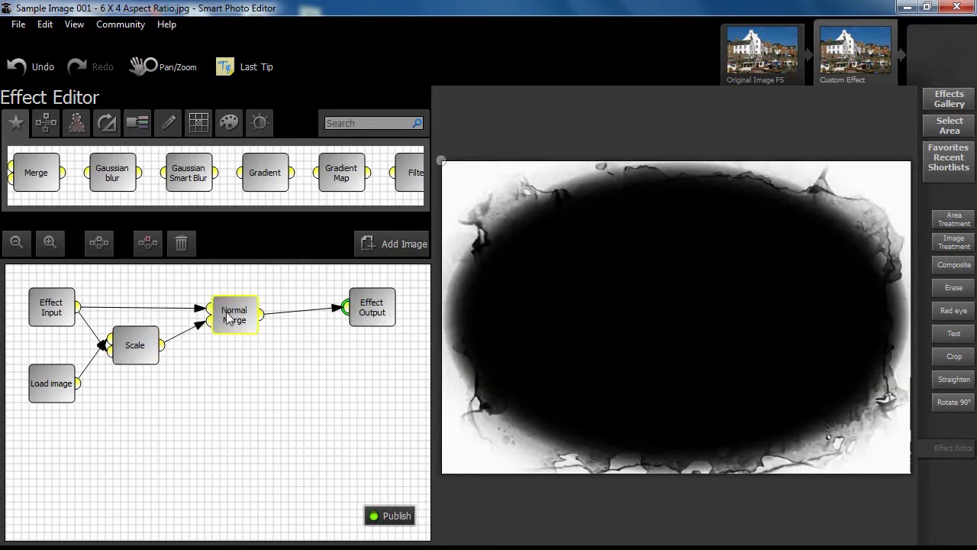
Step: Change the merge node's type from Normal to Screen
double_click(238, 318)
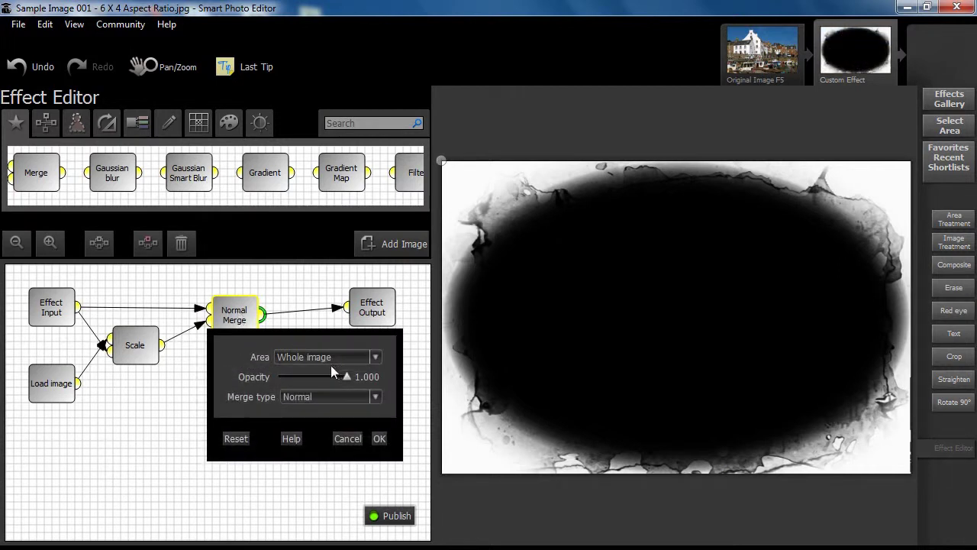
left_click(313, 398)
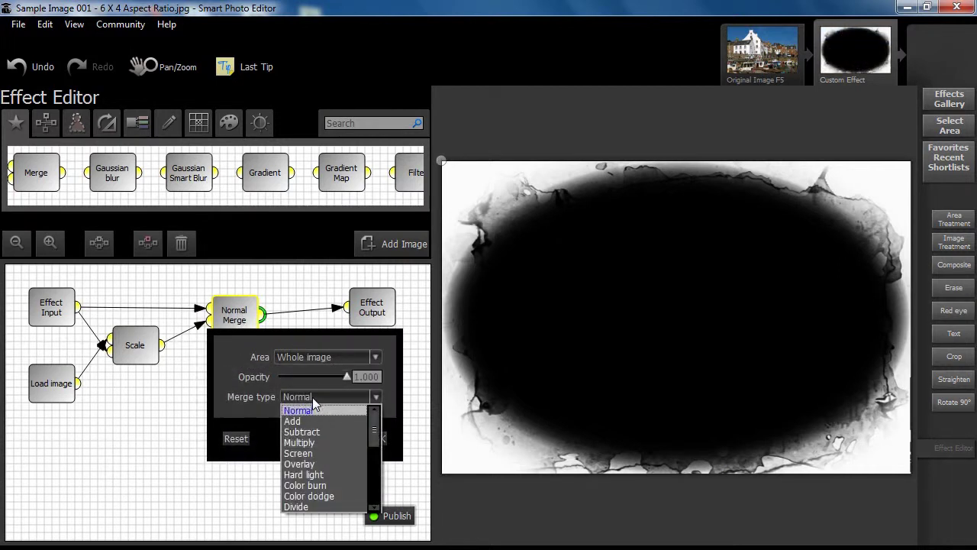
left_click(301, 453)
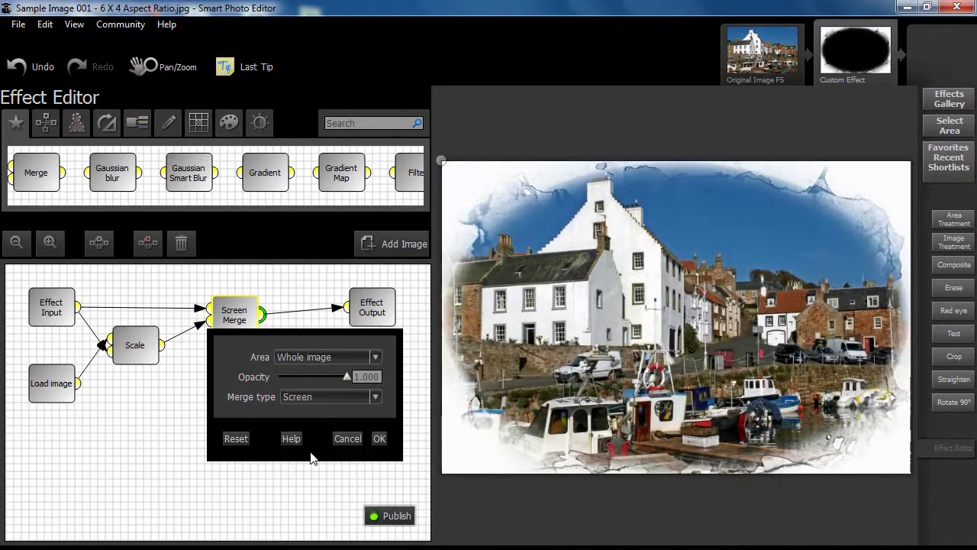
left_click(380, 439)
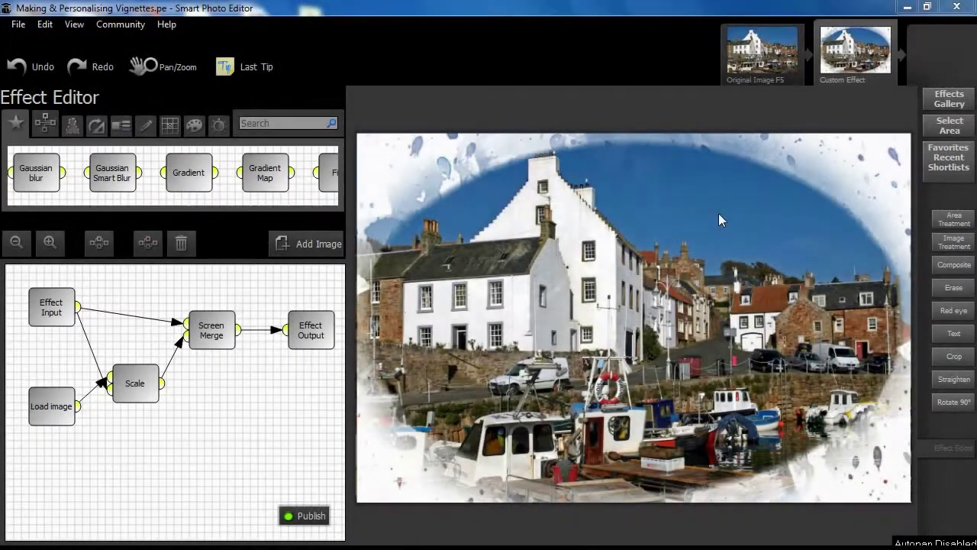
Step: Add a text caption, replace the placeholder, and colour the word Placed pure red
left_click(954, 336)
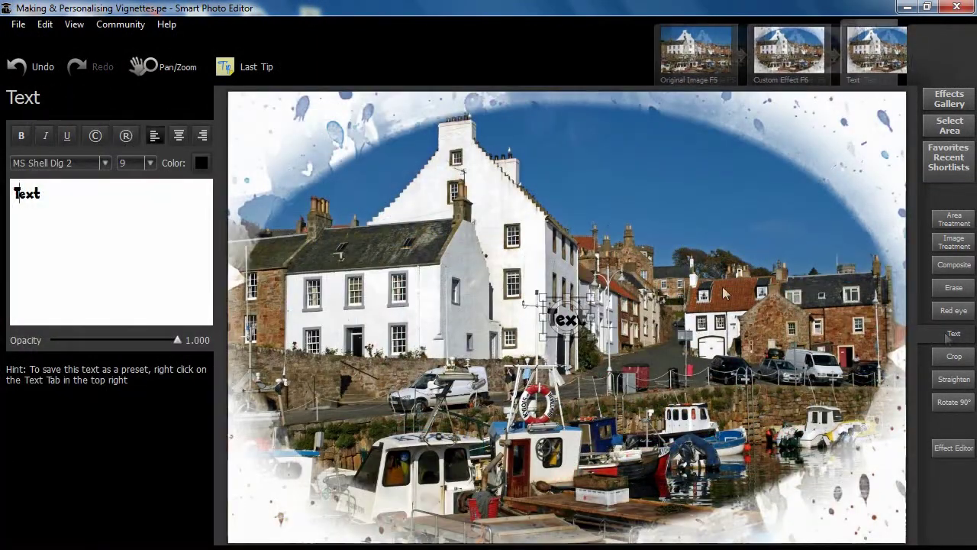
left_click_drag(70, 186, 6, 197)
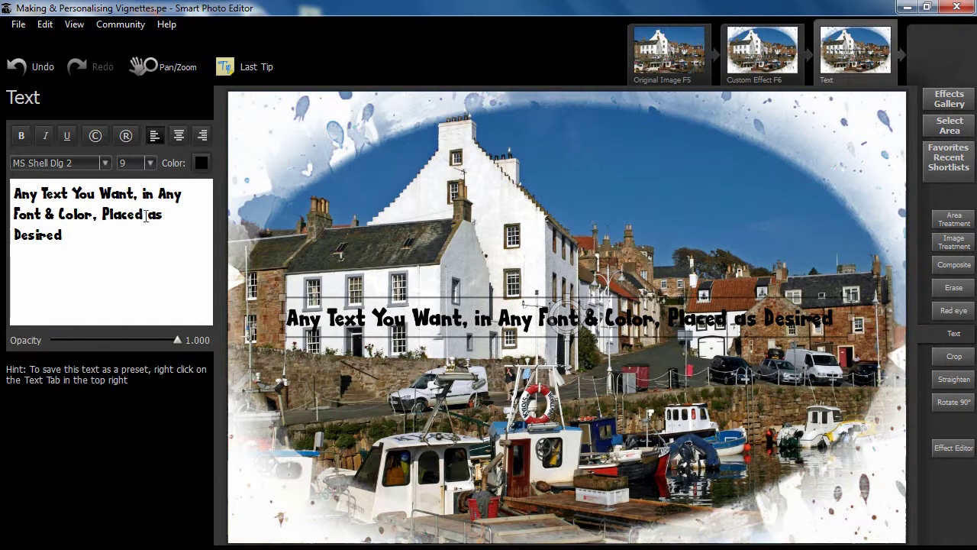
left_click_drag(145, 216, 104, 215)
left_click(201, 163)
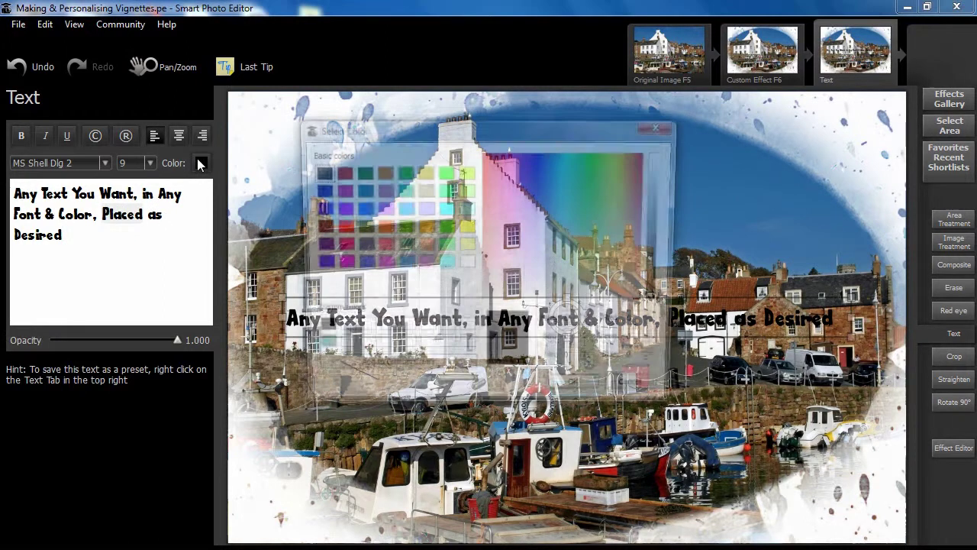
left_click(338, 227)
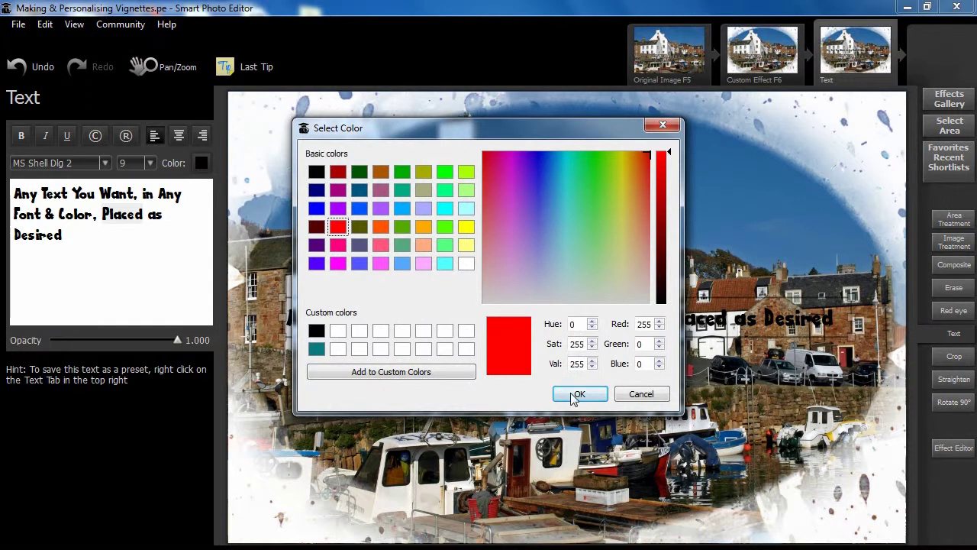
left_click(578, 394)
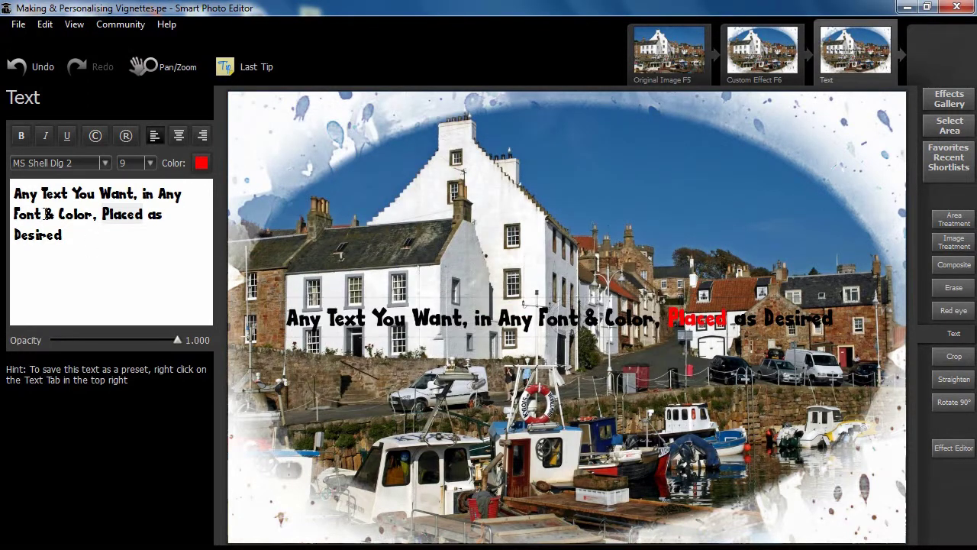
Step: Set the word Font in Mongolian Baiti and colour the word Want green
left_click_drag(36, 214, 12, 214)
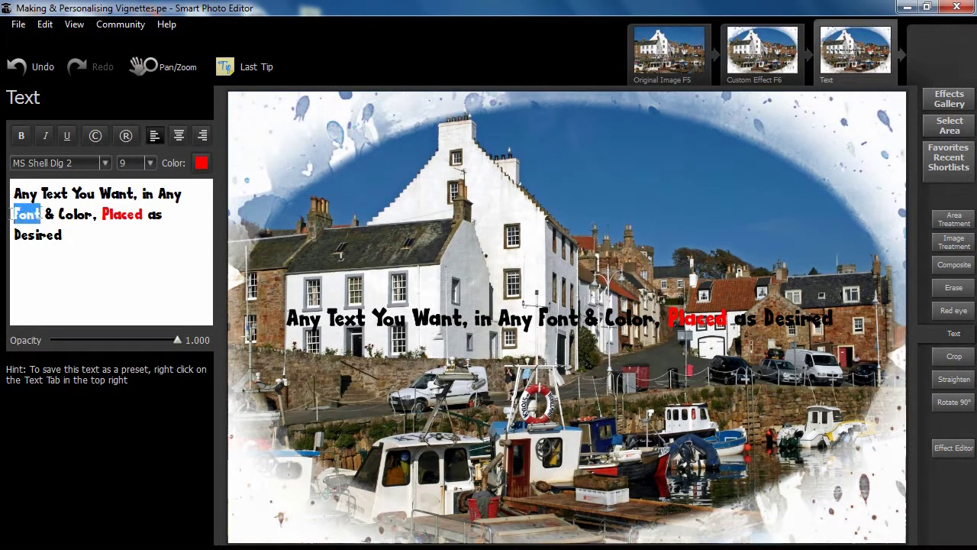
left_click(88, 164)
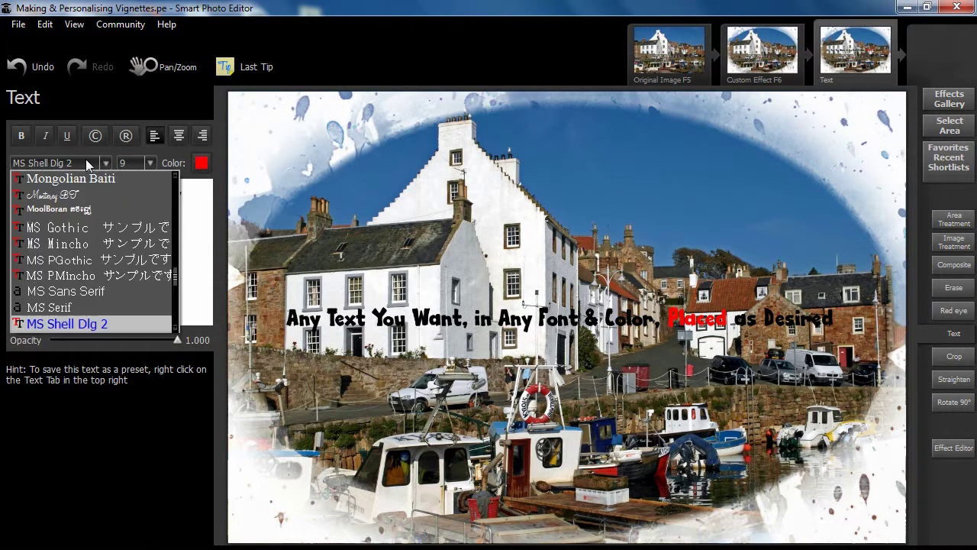
left_click(87, 178)
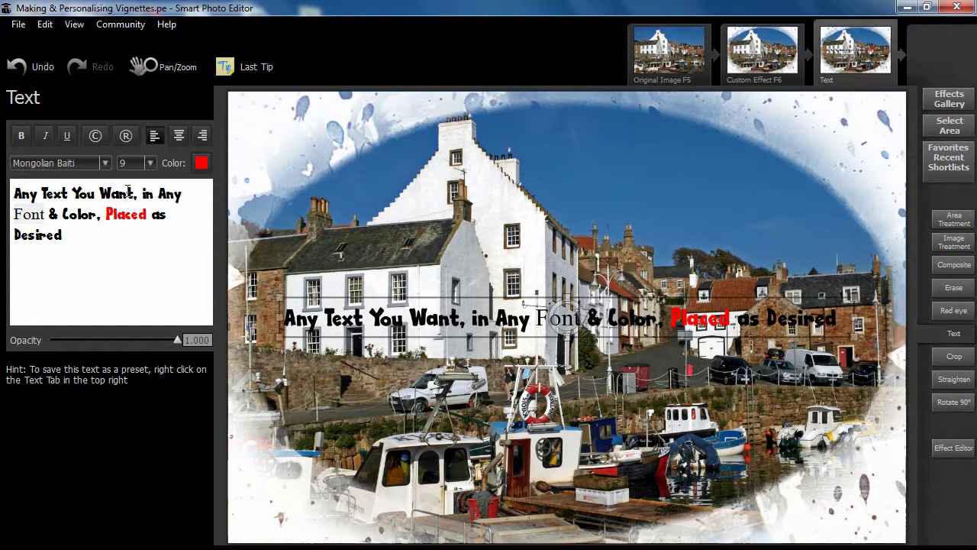
left_click_drag(118, 193, 99, 194)
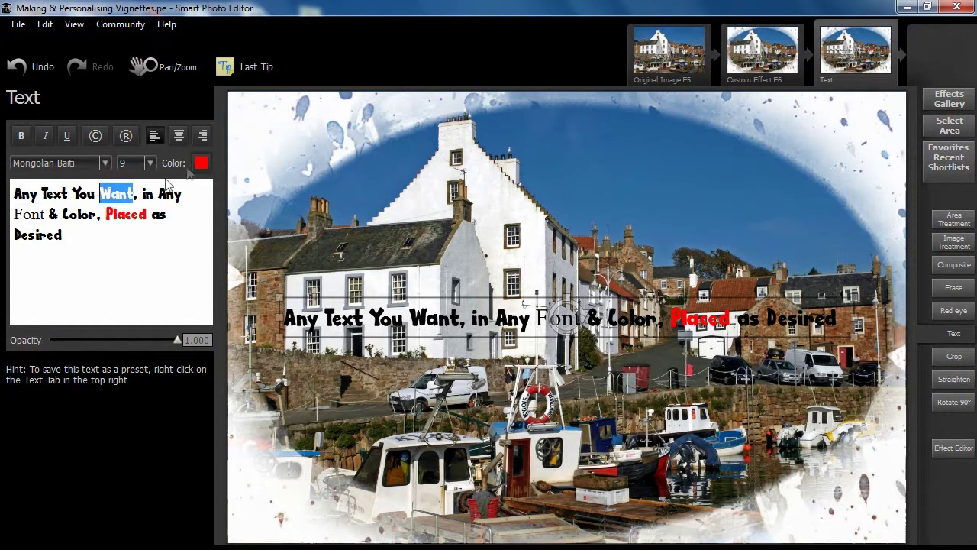
left_click(201, 163)
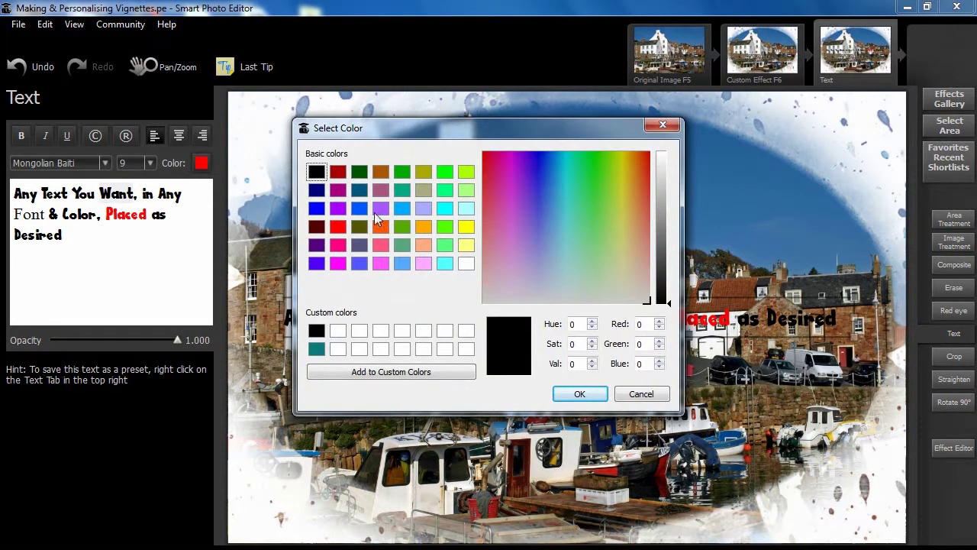
left_click(401, 172)
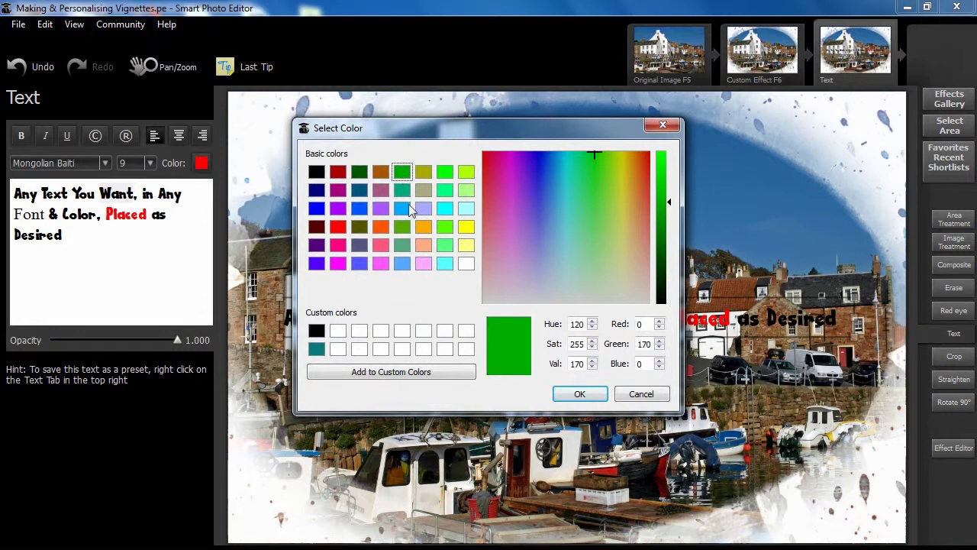
left_click(582, 394)
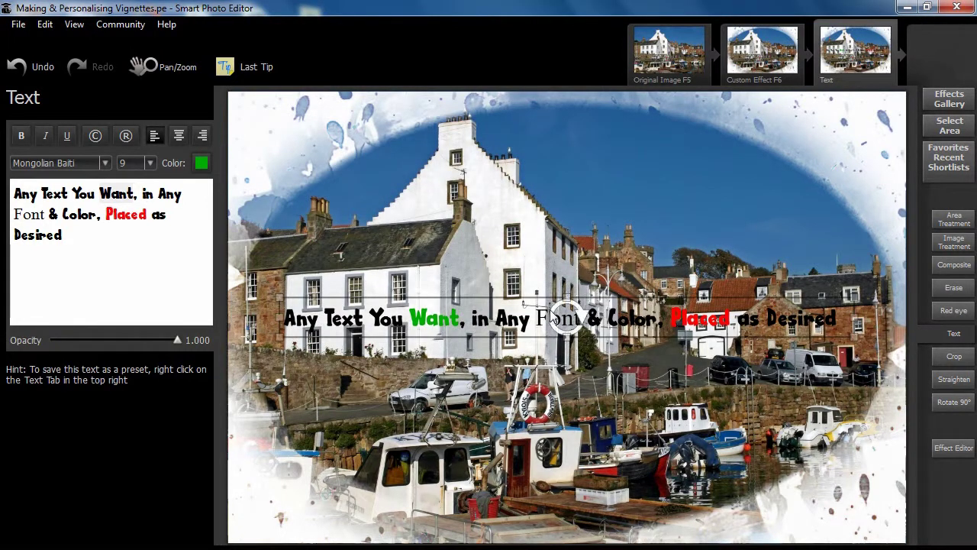
Step: Move the caption toward the photo's middle and select the custom vignette effect version
left_click_drag(555, 316, 534, 338)
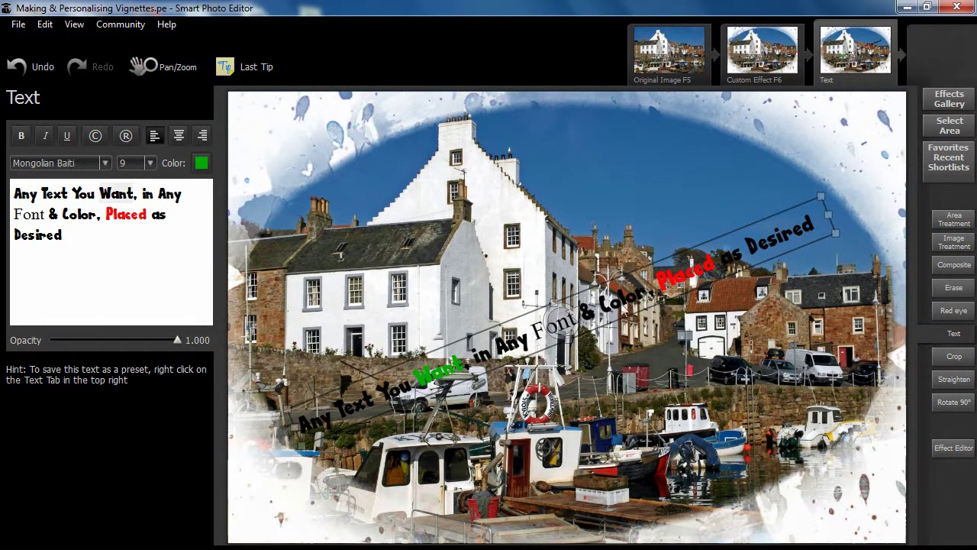
left_click(764, 53)
right_click(773, 58)
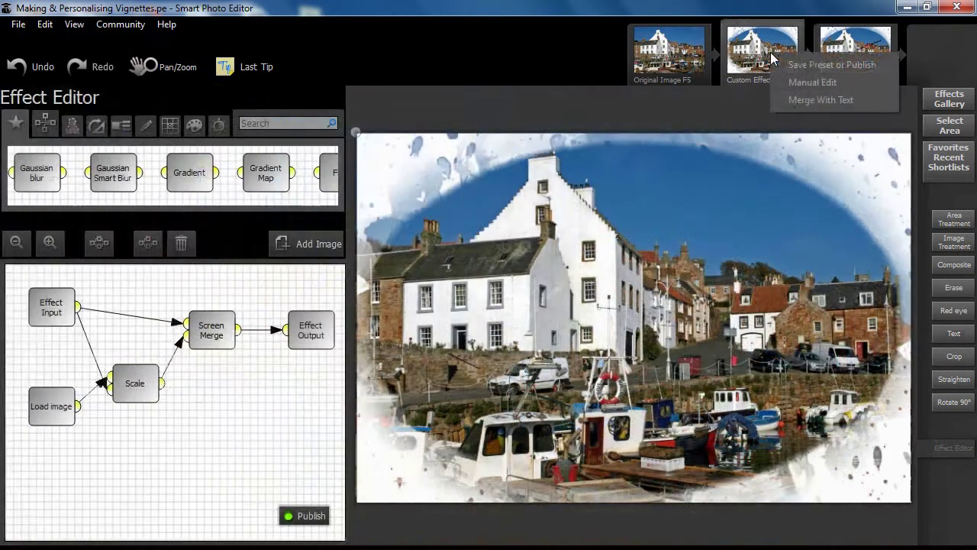
Step: Merge the caption into the custom effect and open its node graph for manual editing
left_click(809, 102)
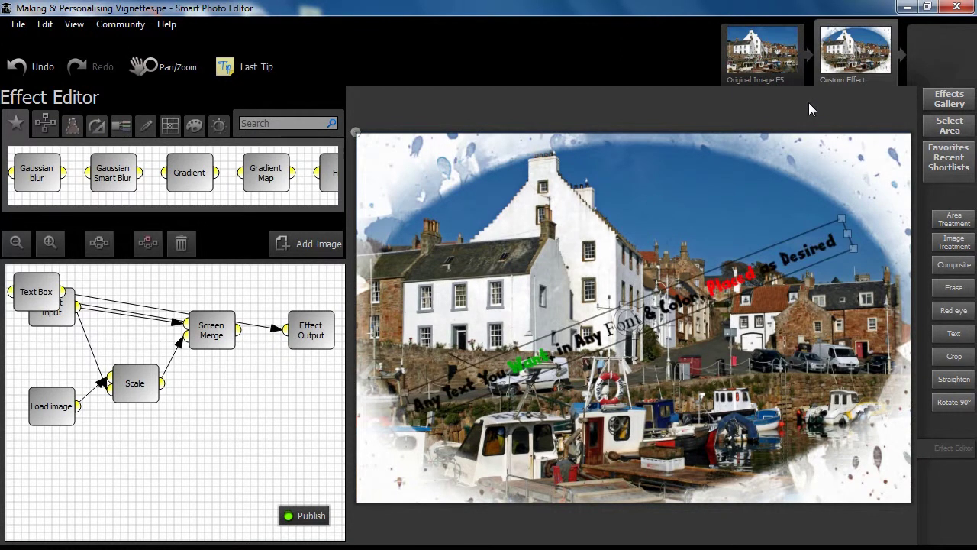
mouse_move(823, 88)
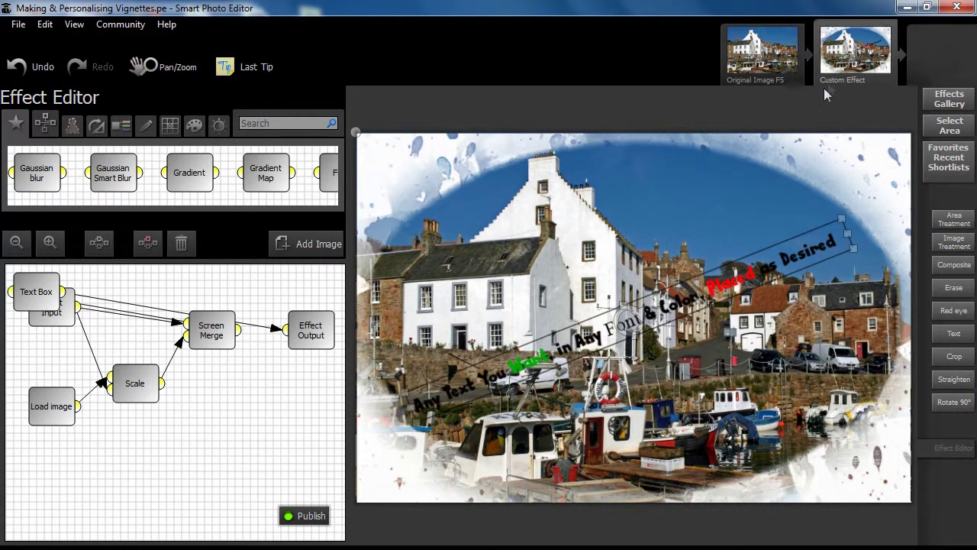
right_click(844, 52)
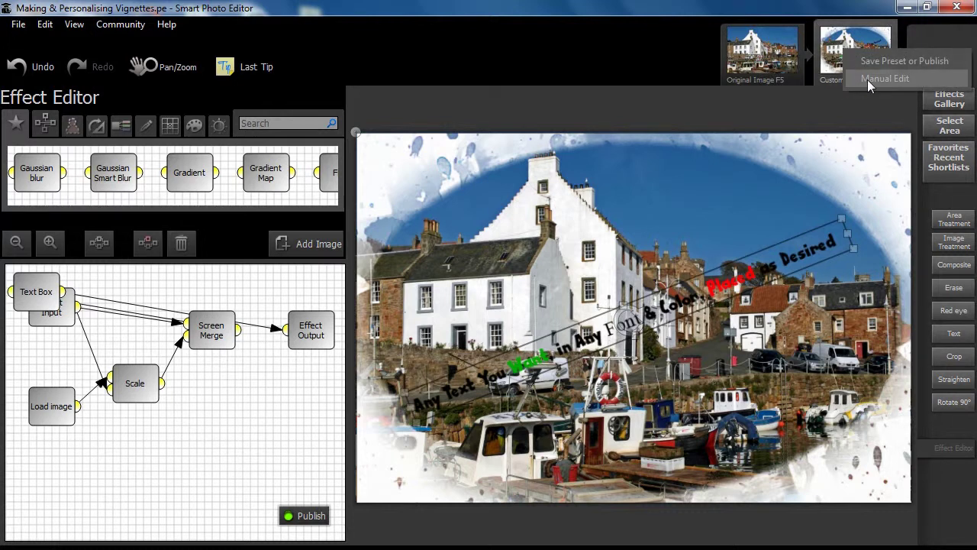
left_click(869, 79)
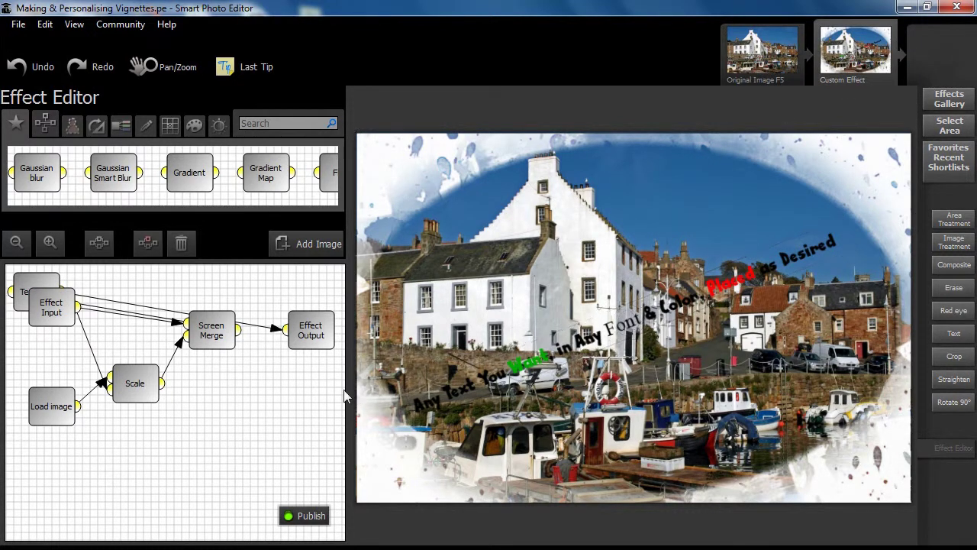
Step: Widen and tidy the node graph, previewing the vignette mask fitted to the window
left_click_drag(349, 390, 618, 390)
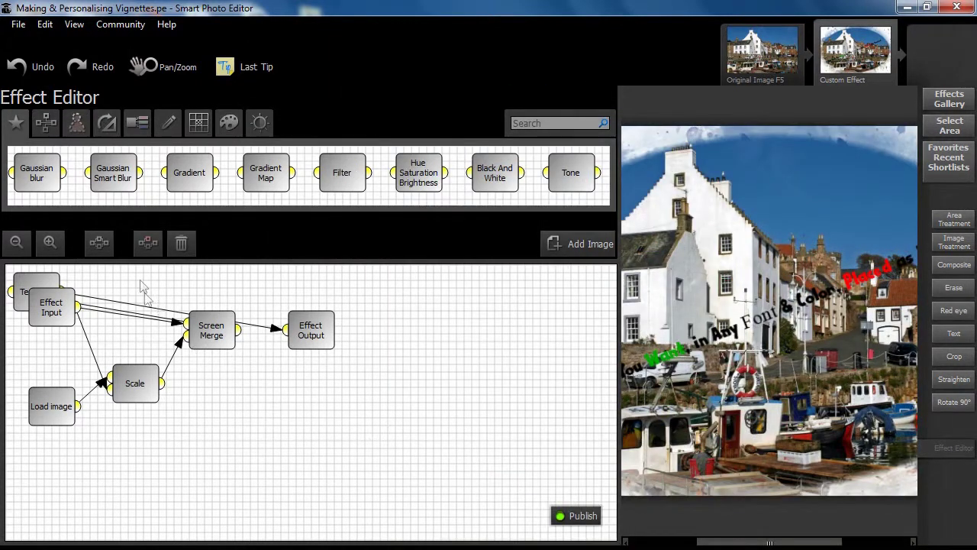
left_click(100, 242)
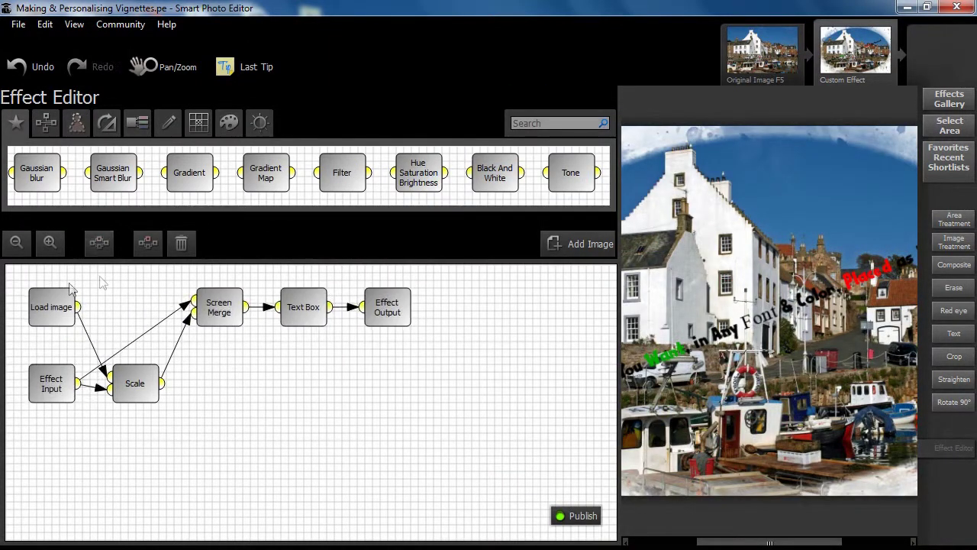
left_click(58, 308)
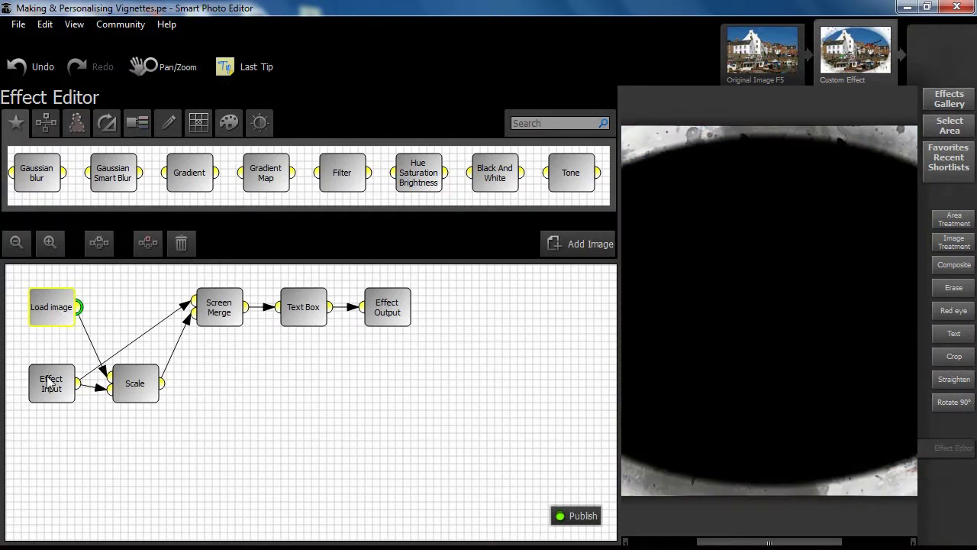
left_click(74, 24)
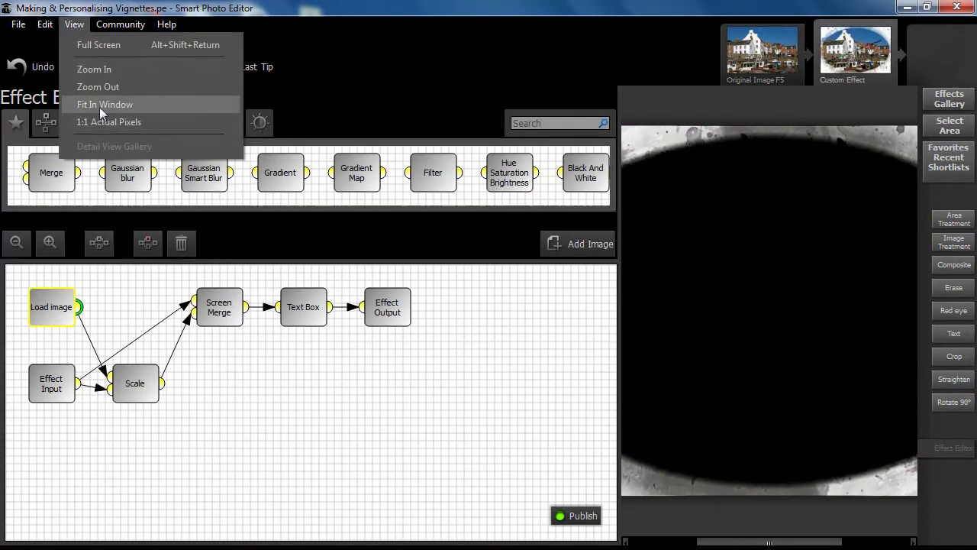
left_click(100, 113)
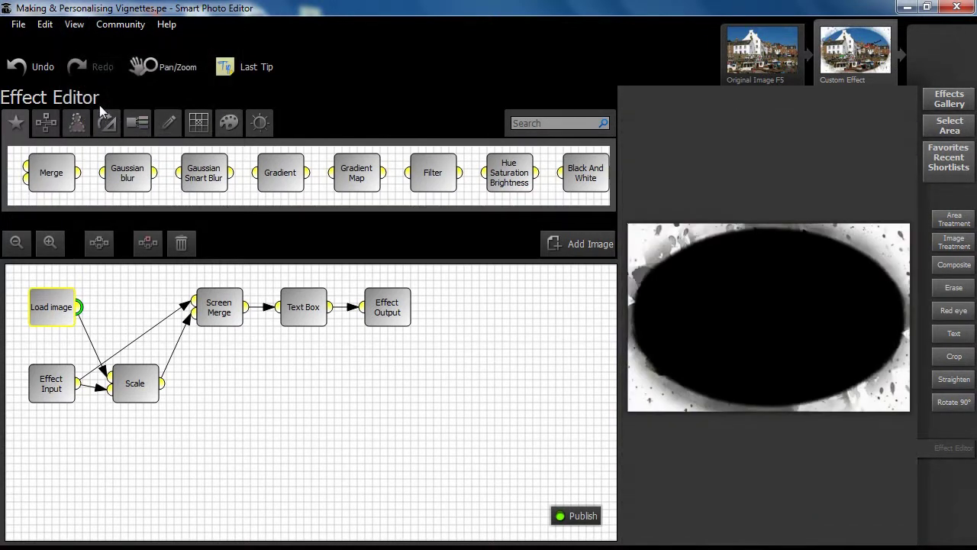
Step: Check each node's preview through to Effect Output, then publish the effect
left_click(53, 393)
left_click(45, 309)
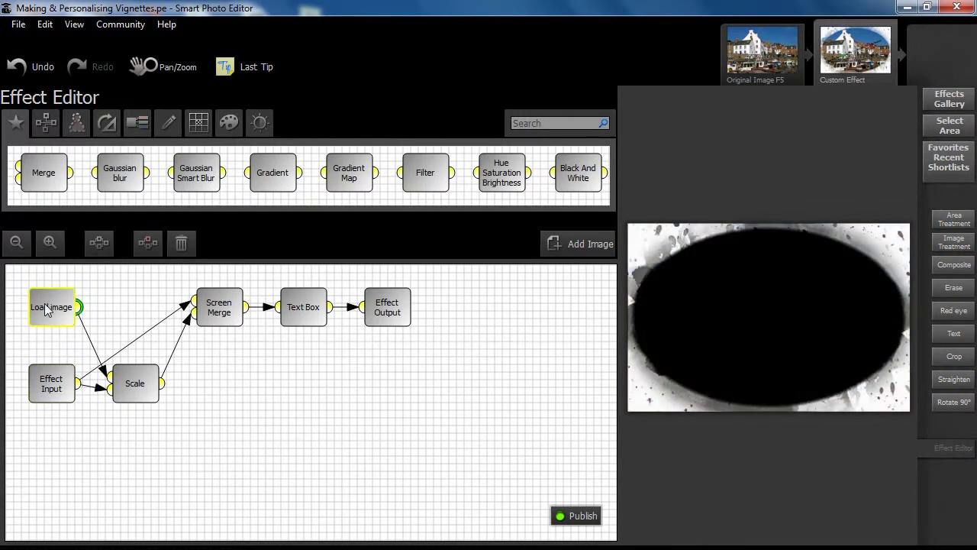
left_click(129, 378)
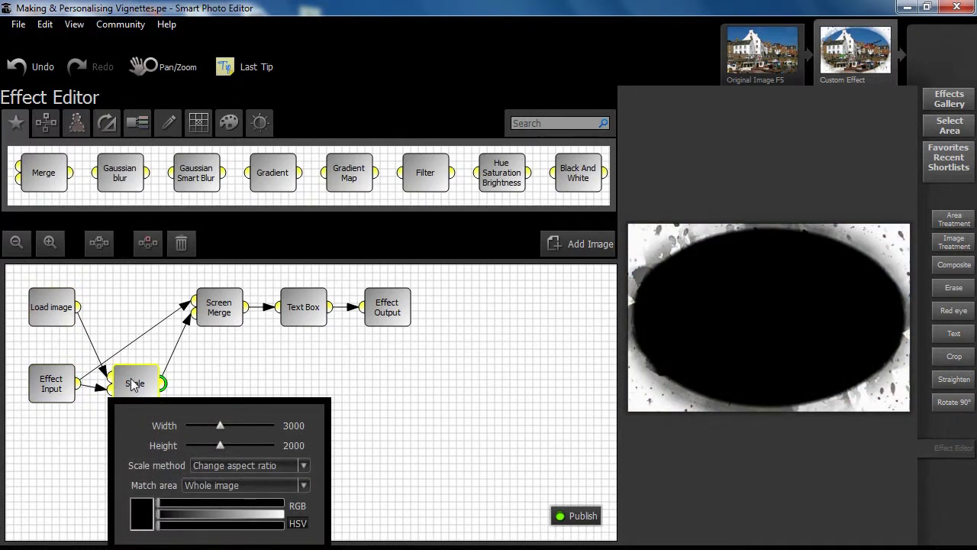
left_click(222, 311)
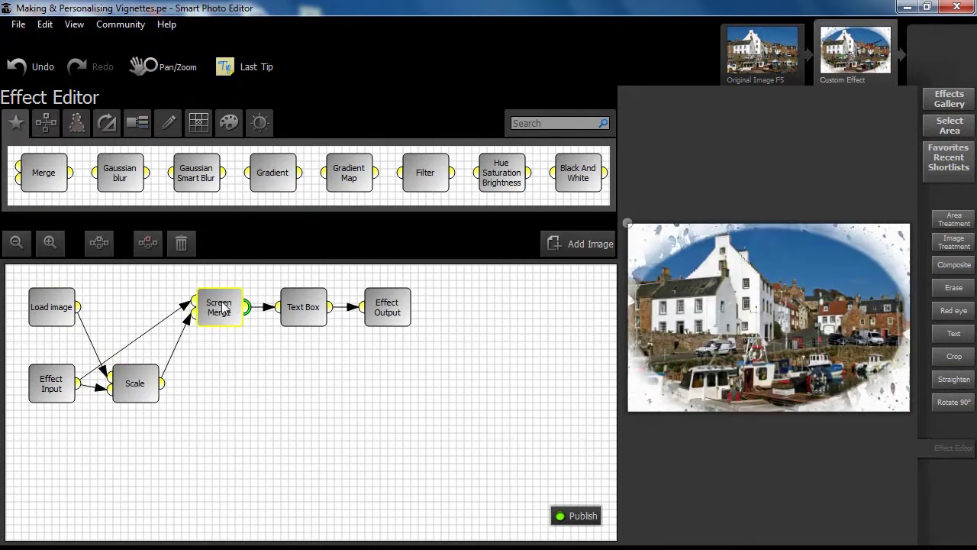
left_click(313, 307)
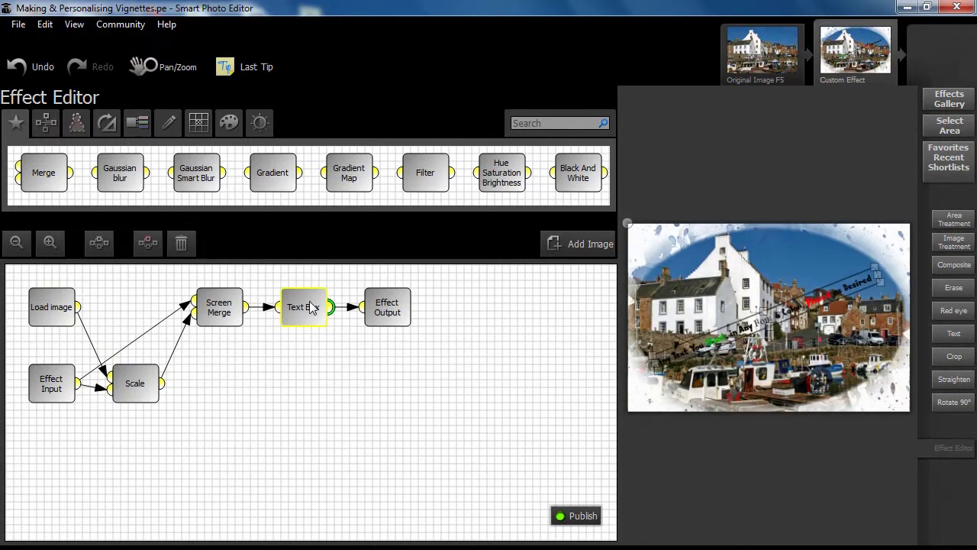
left_click(388, 315)
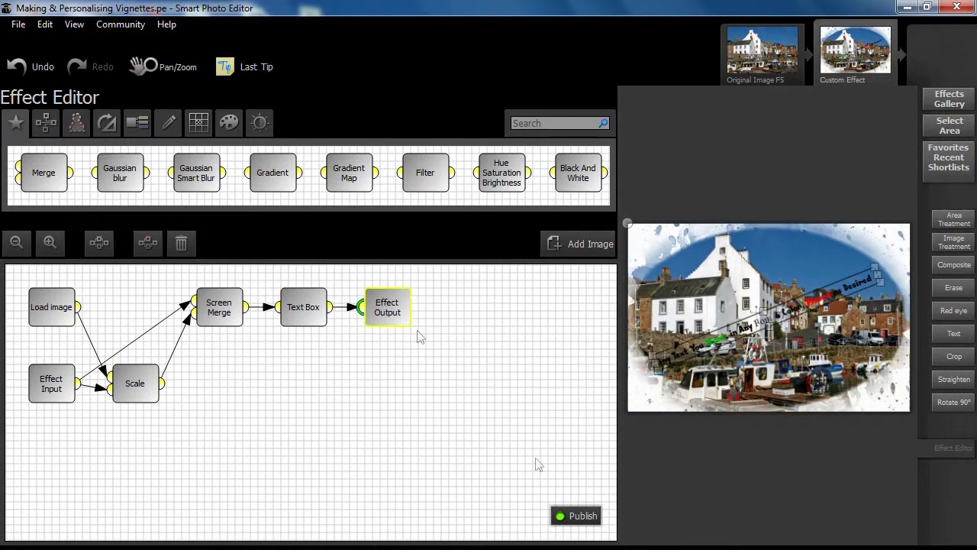
left_click(574, 516)
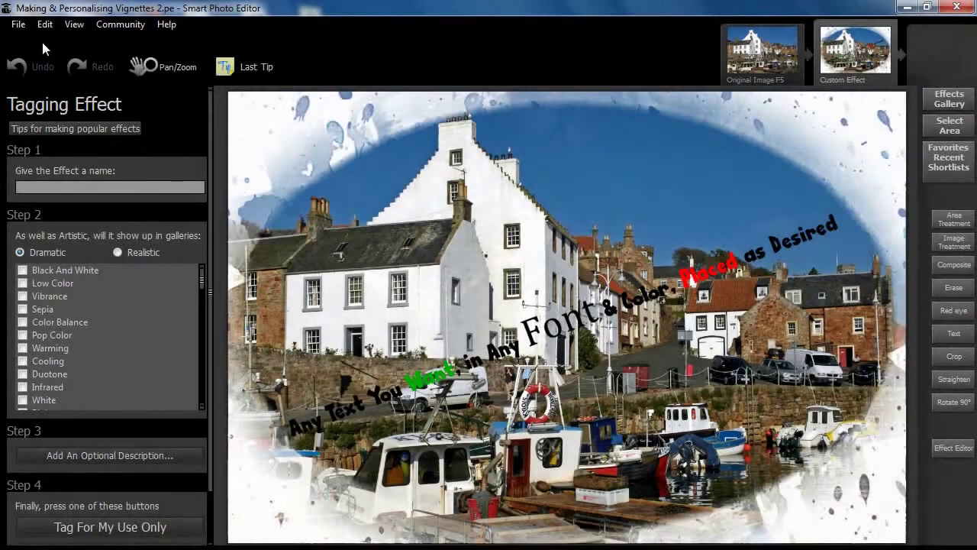
Step: Batch-apply the effect to Sample Image 001 through 006 in the BATCH FOLDER
left_click(18, 25)
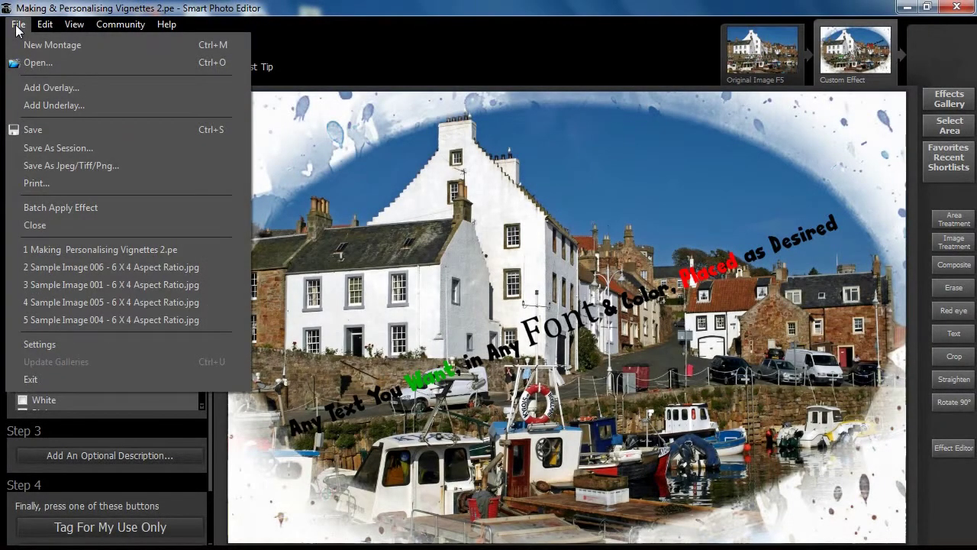
left_click(70, 208)
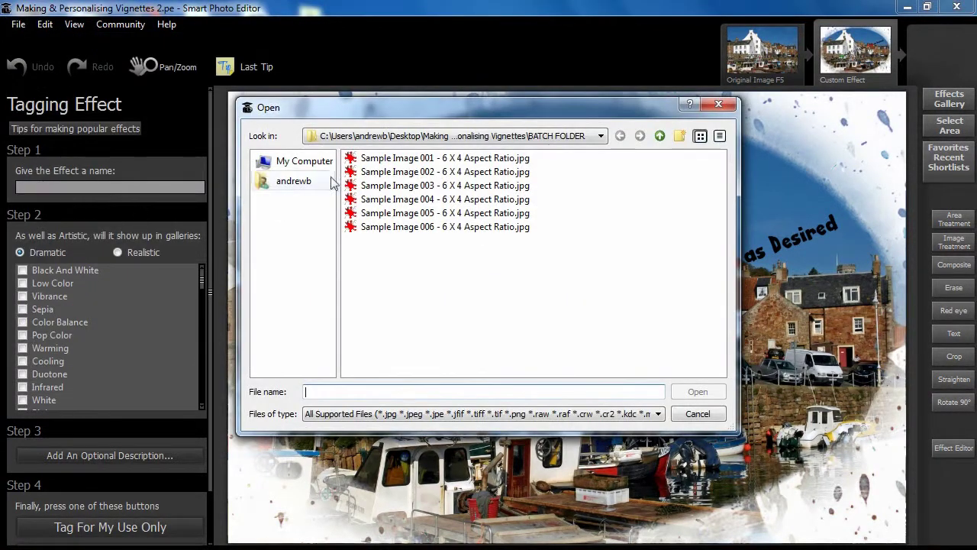
left_click(395, 159)
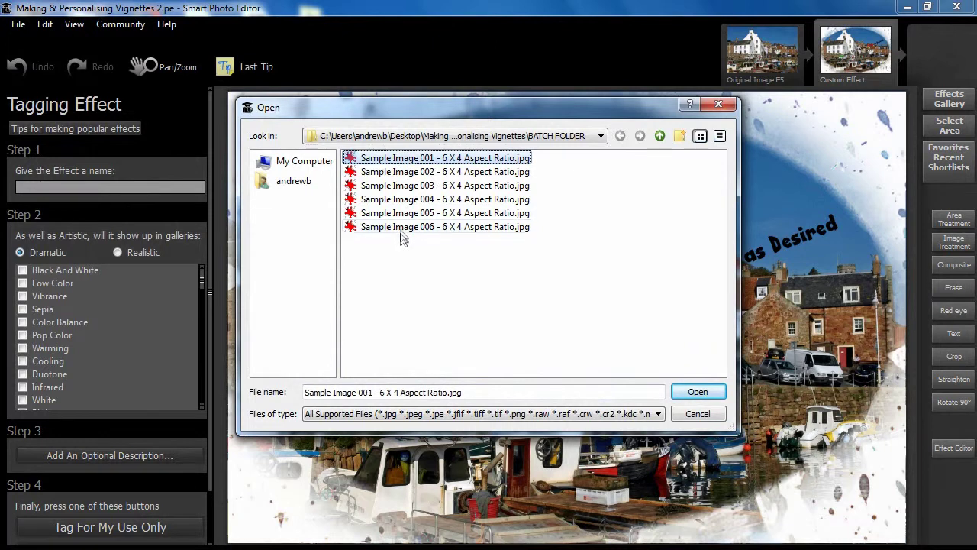
left_click(403, 229, "shift")
left_click(696, 392)
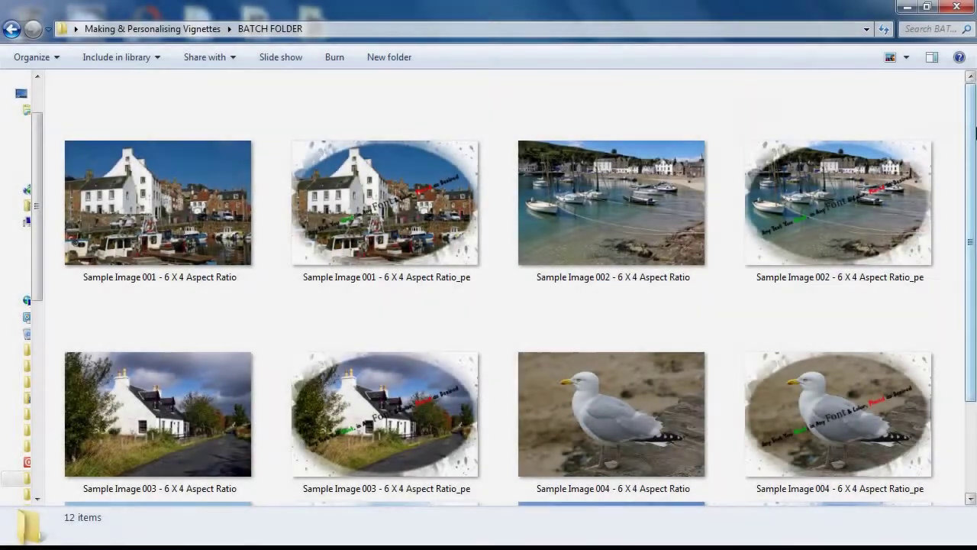
left_click_drag(975, 134, 976, 214)
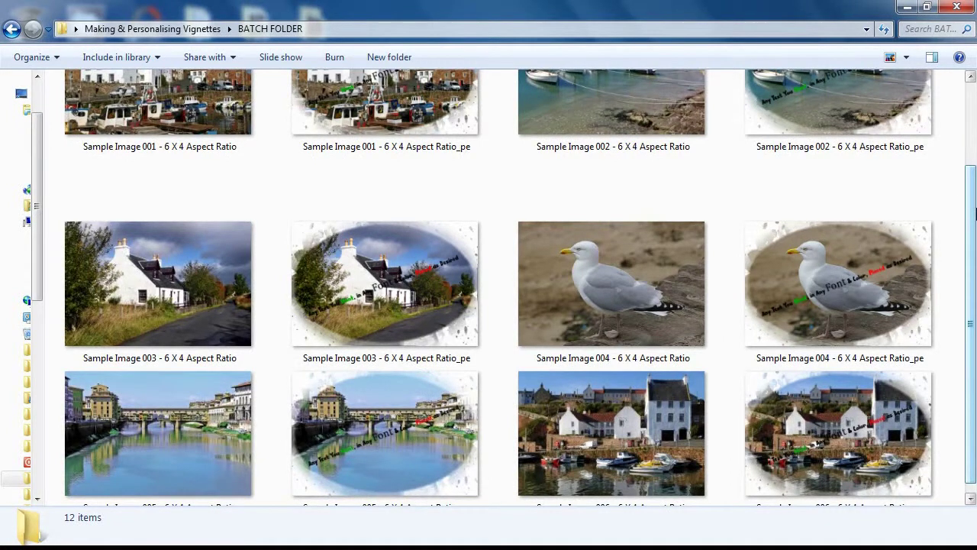
left_click_drag(975, 216, 975, 226)
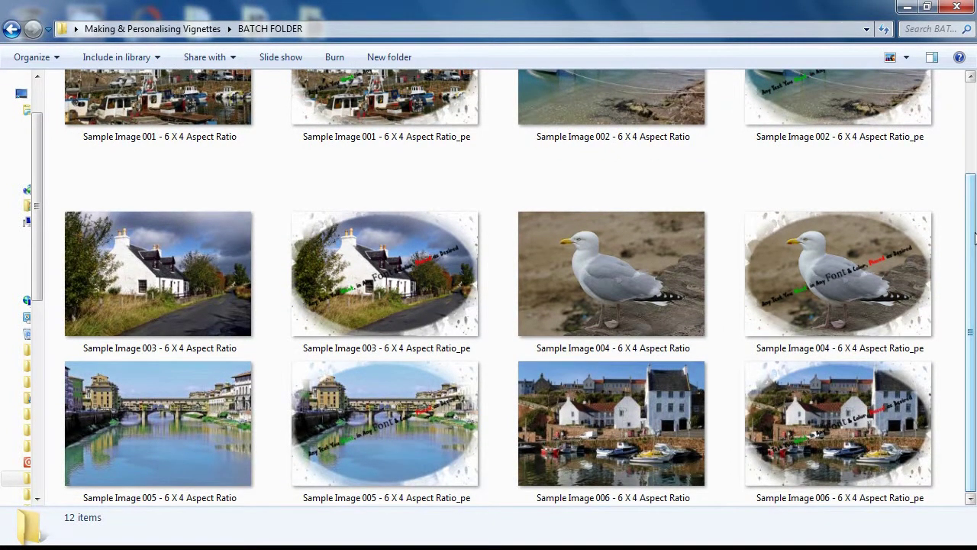